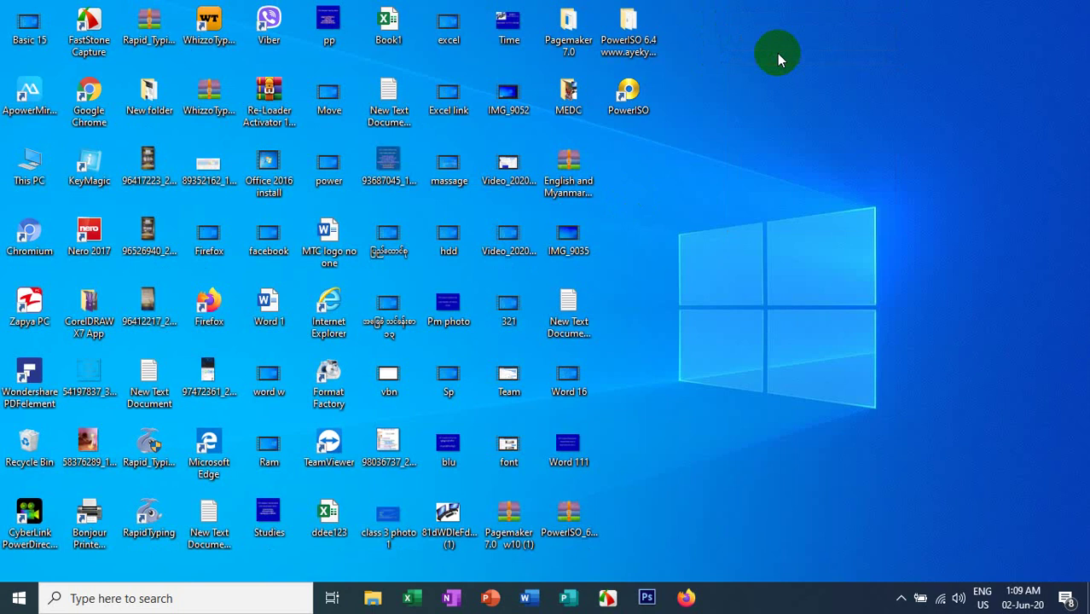
- Open This PC, look over the listed drives and refresh the drive view
double_click(31, 170)
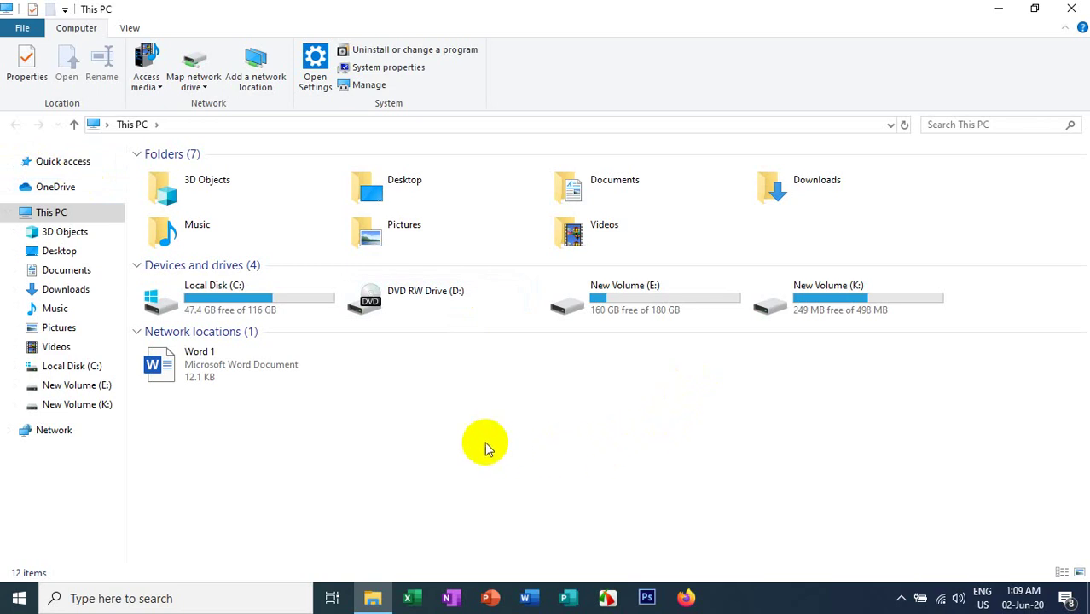
click(271, 295)
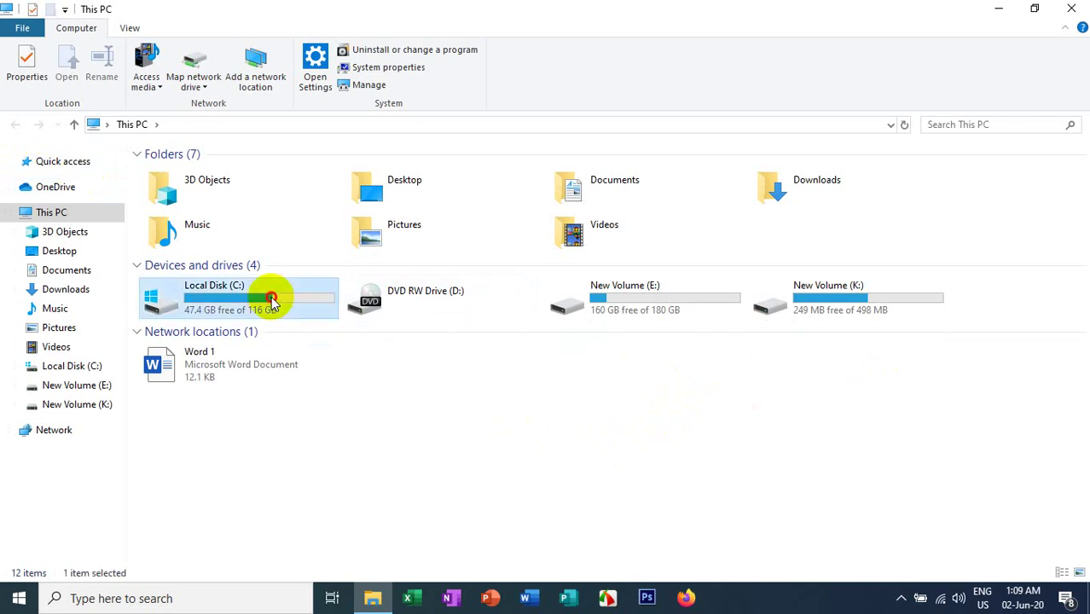
click(834, 316)
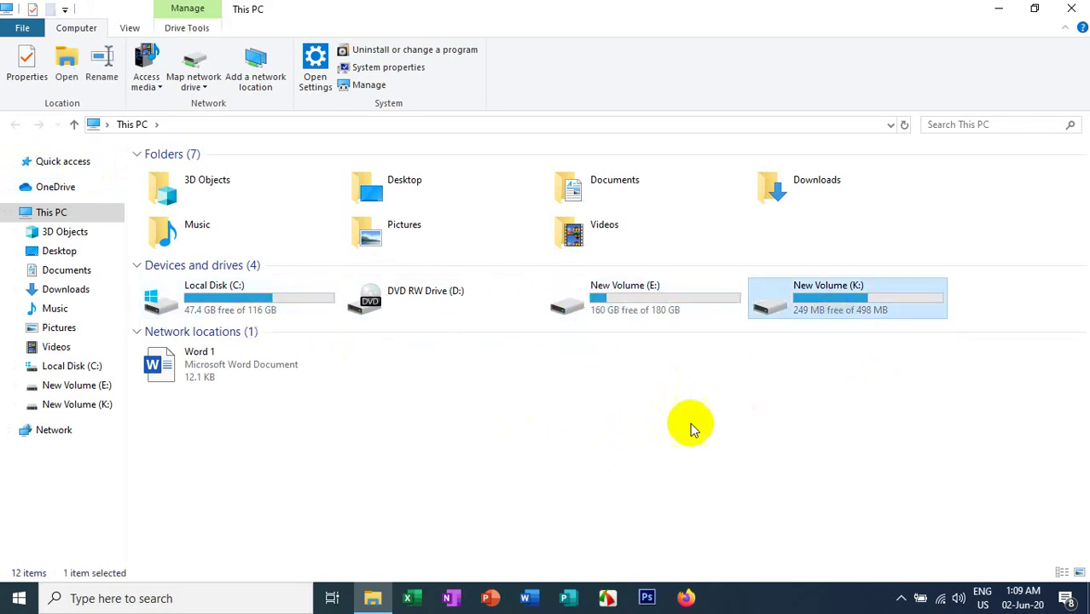
click(706, 462)
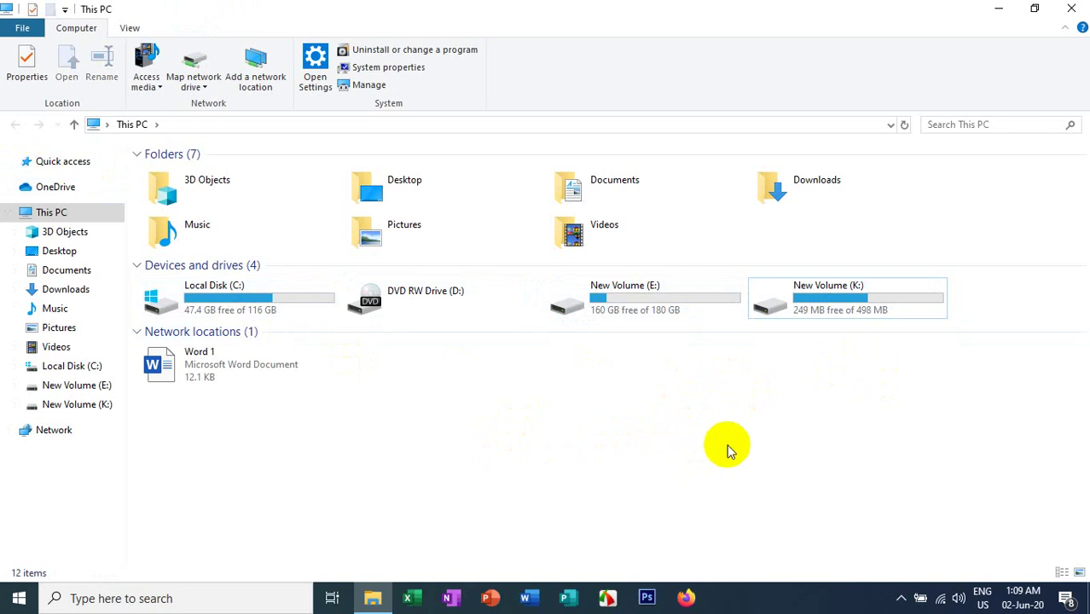
right_click(695, 430)
click(748, 312)
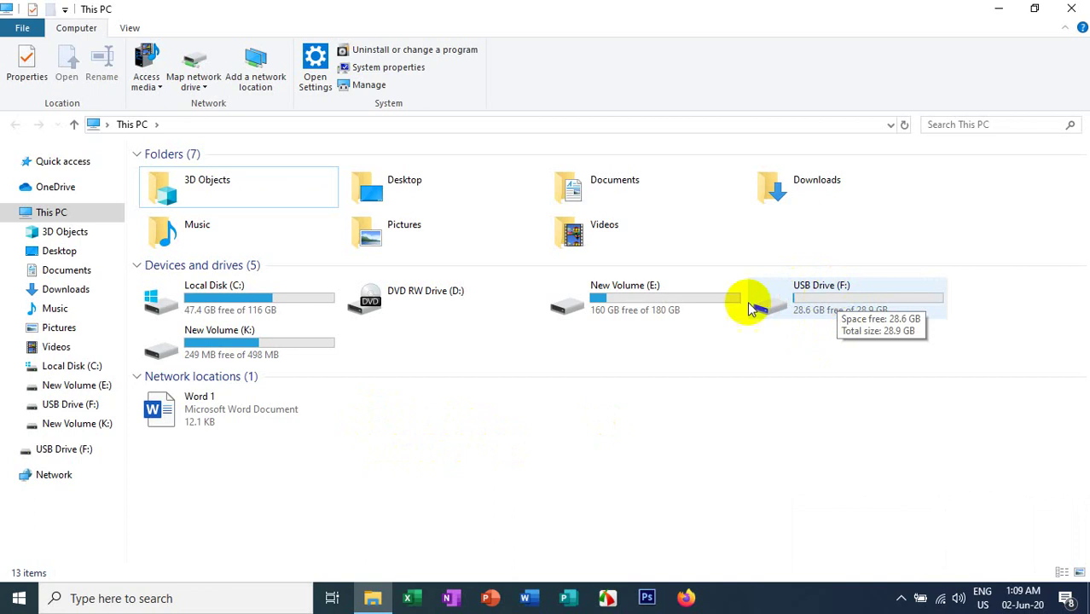
- Open the format settings for USB Drive (F:) and place the dialog clear of the drive's entry in This PC
right_click(802, 300)
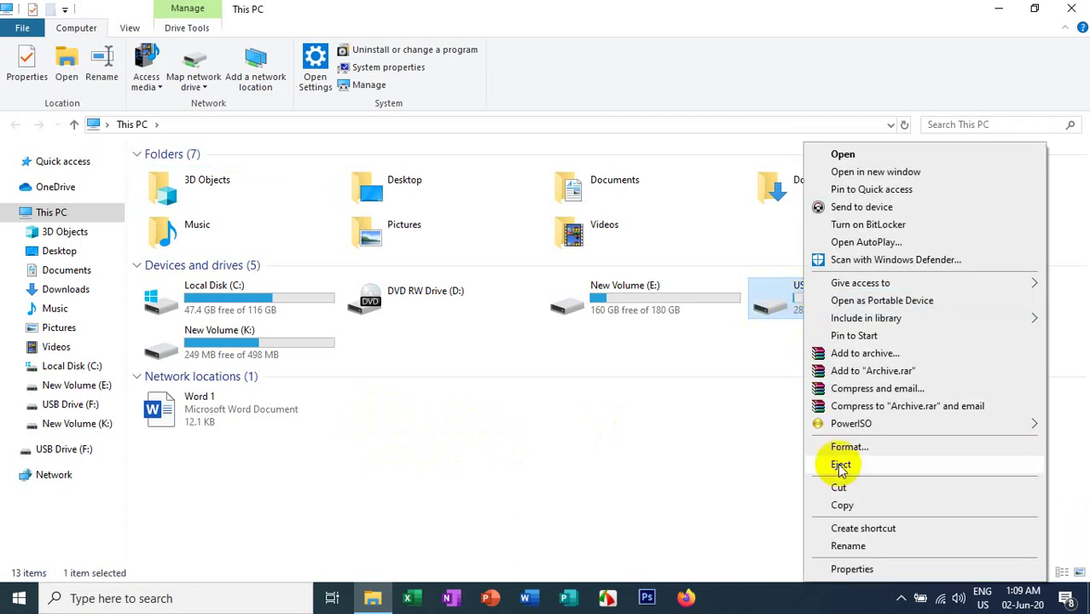
click(848, 448)
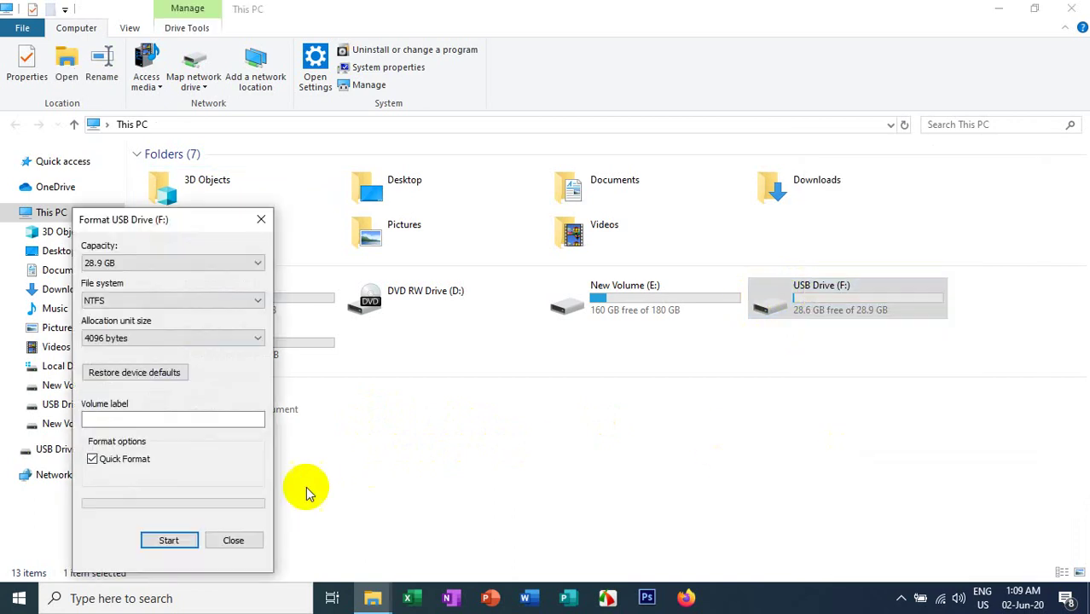
drag(179, 220, 763, 212)
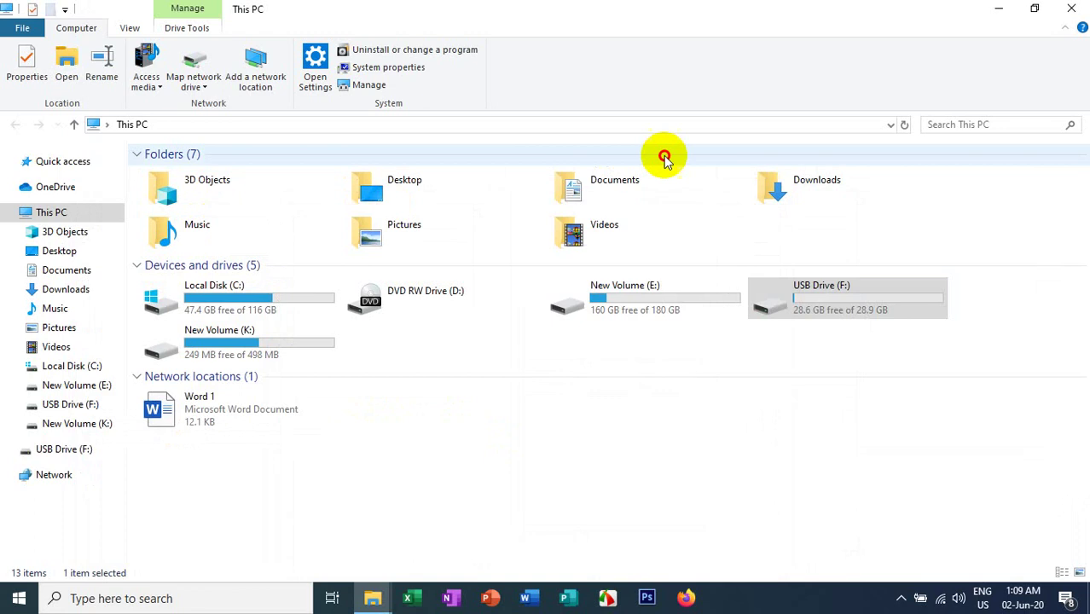
click(661, 154)
click(727, 383)
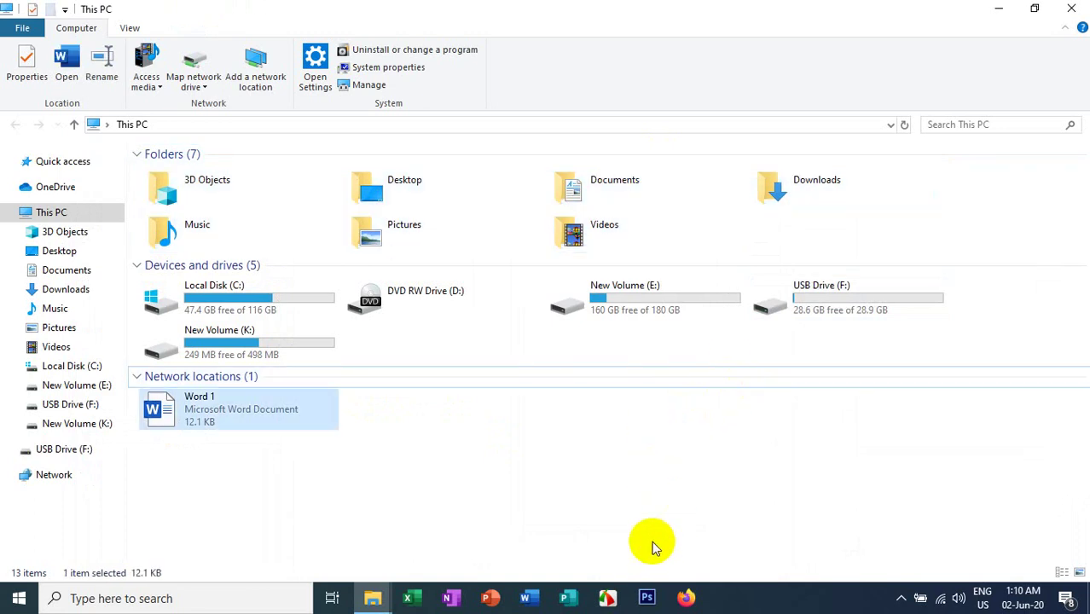
mouse_move(372, 597)
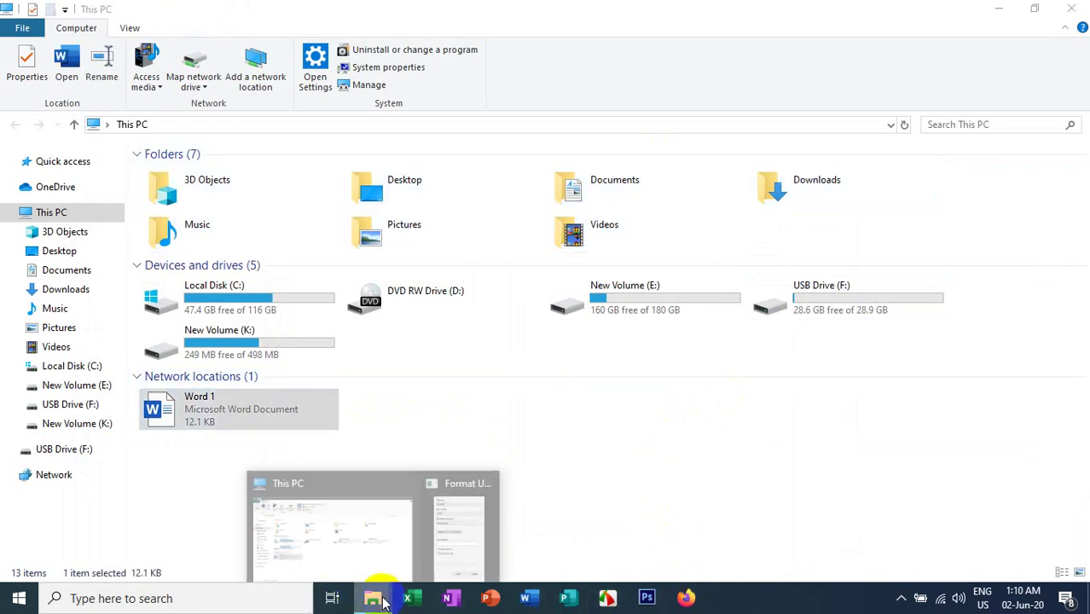
click(449, 530)
drag(627, 167, 668, 162)
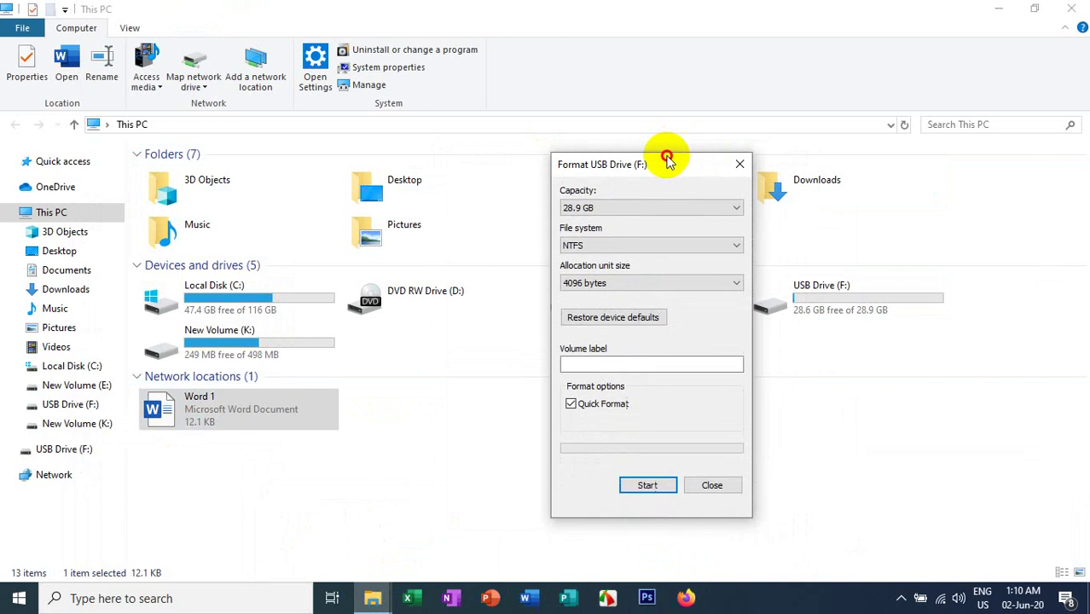
- Try to quick format USB Drive (F:) as NTFS with a 4096-byte allocation unit, and close the format dialog and This PC
click(646, 488)
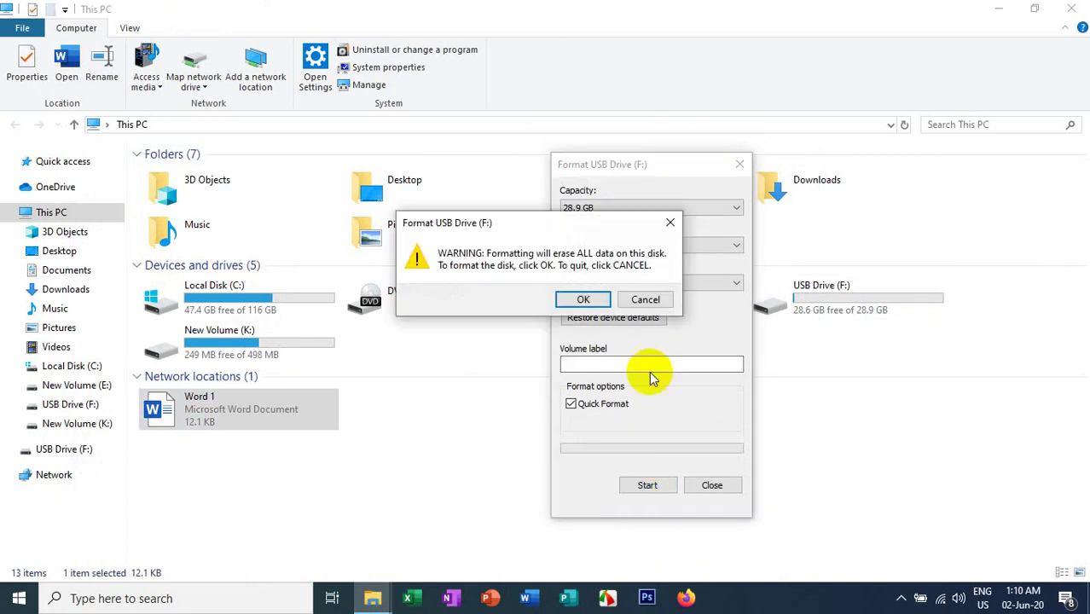
click(583, 299)
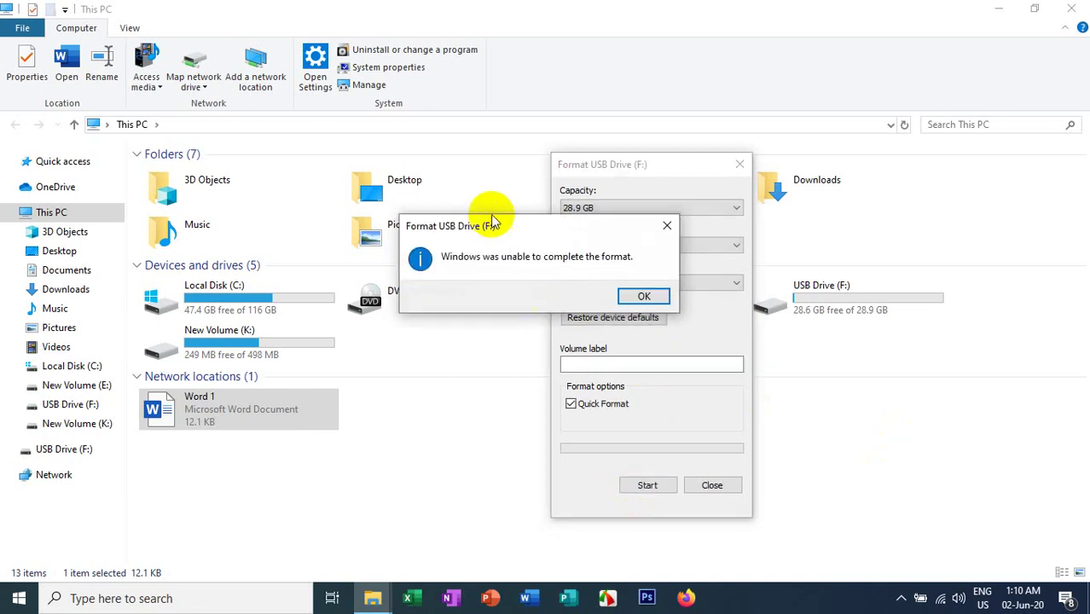
drag(494, 225, 577, 221)
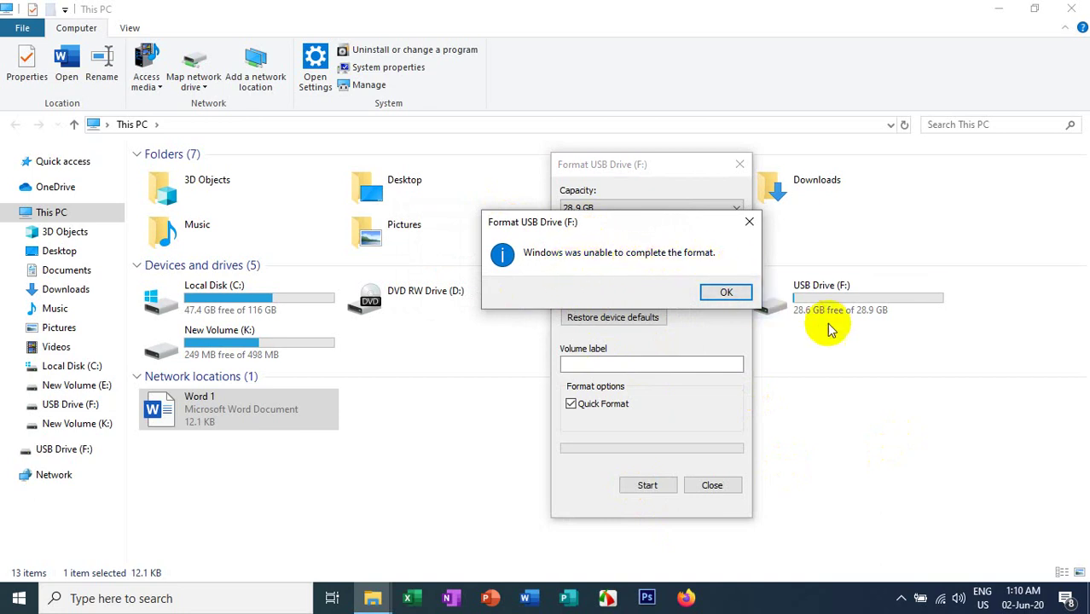
click(726, 293)
click(739, 165)
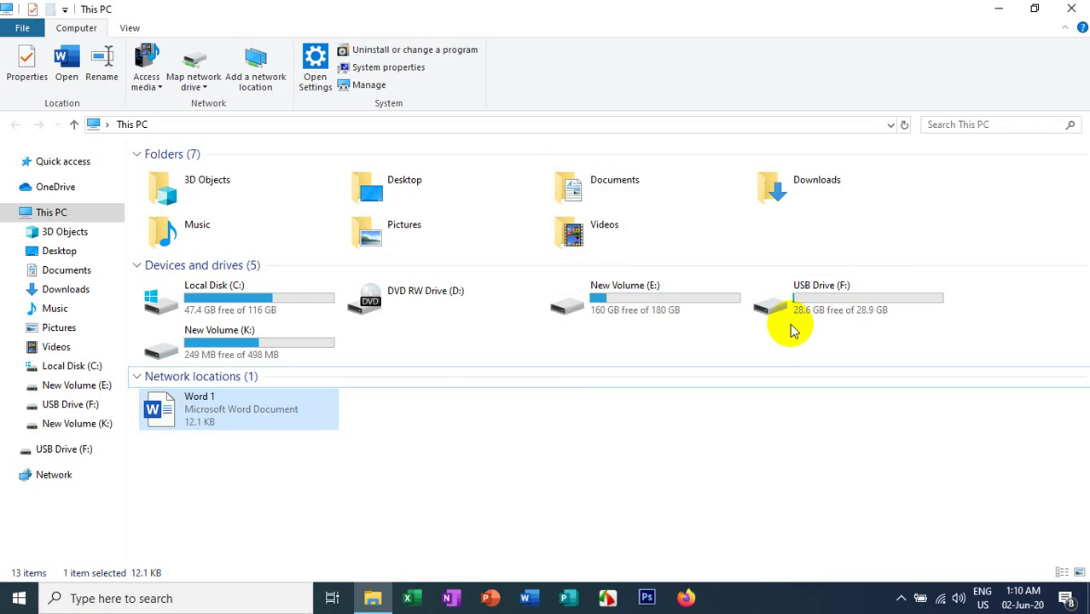
click(1072, 8)
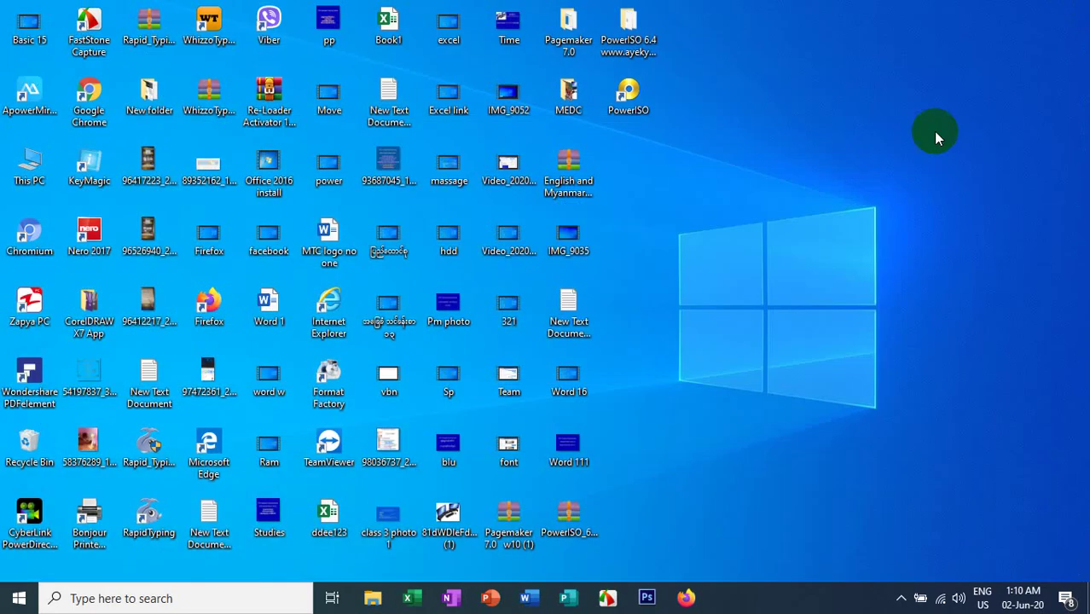
right_click(747, 17)
click(774, 66)
right_click(730, 71)
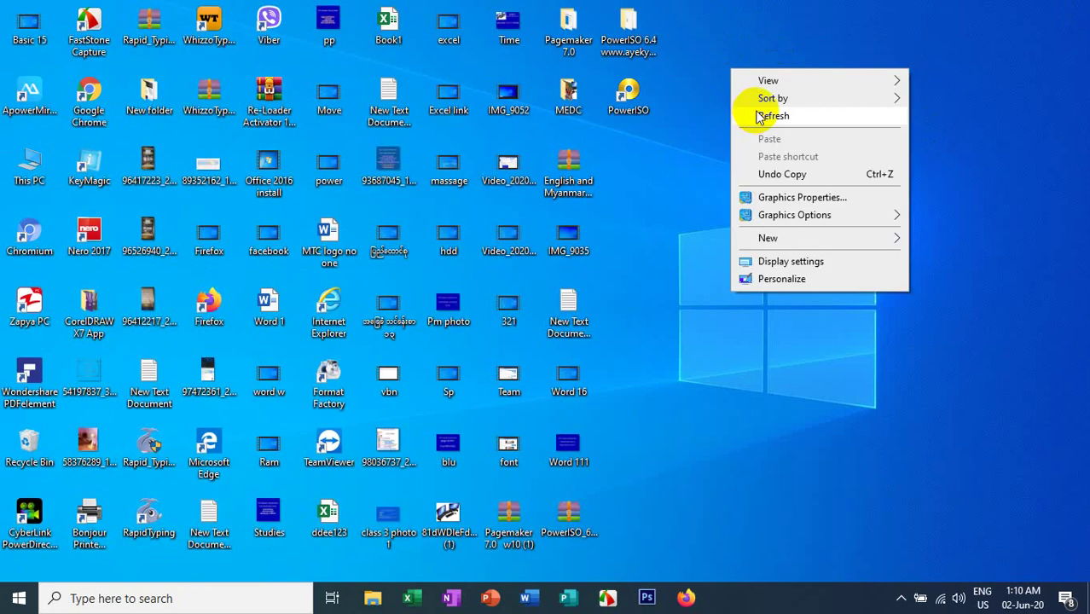
click(755, 109)
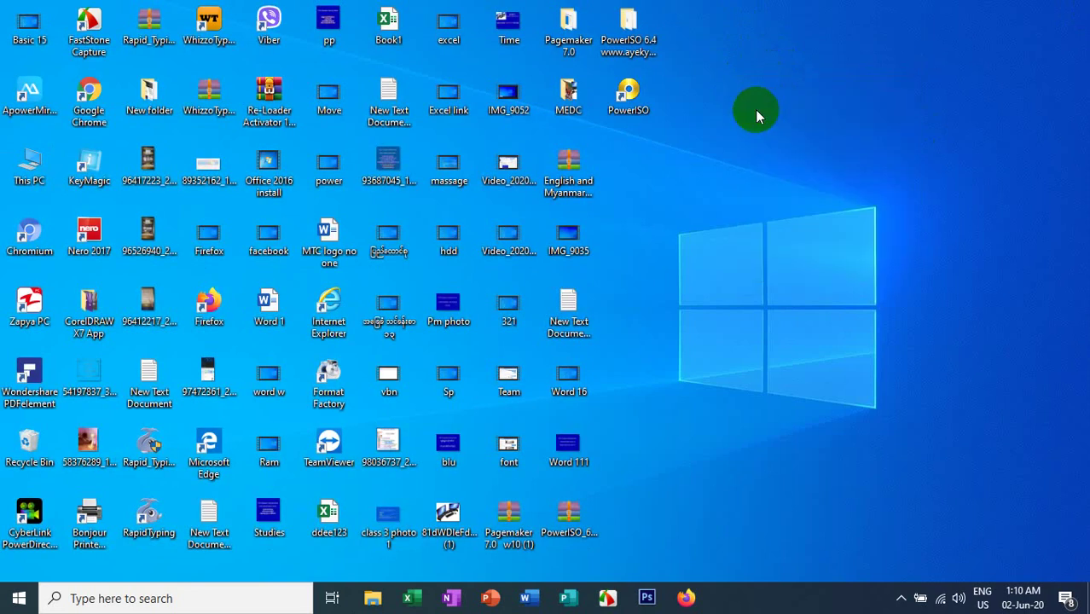
- Open Disk Management in Computer Management and select the removable F: partition on Disk 1
right_click(18, 162)
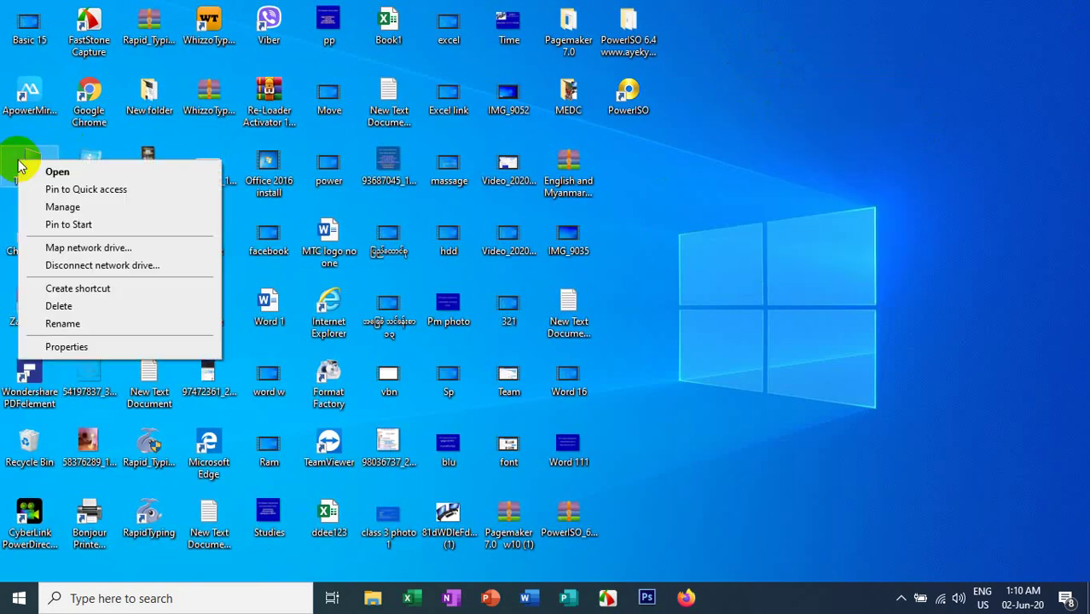
click(64, 209)
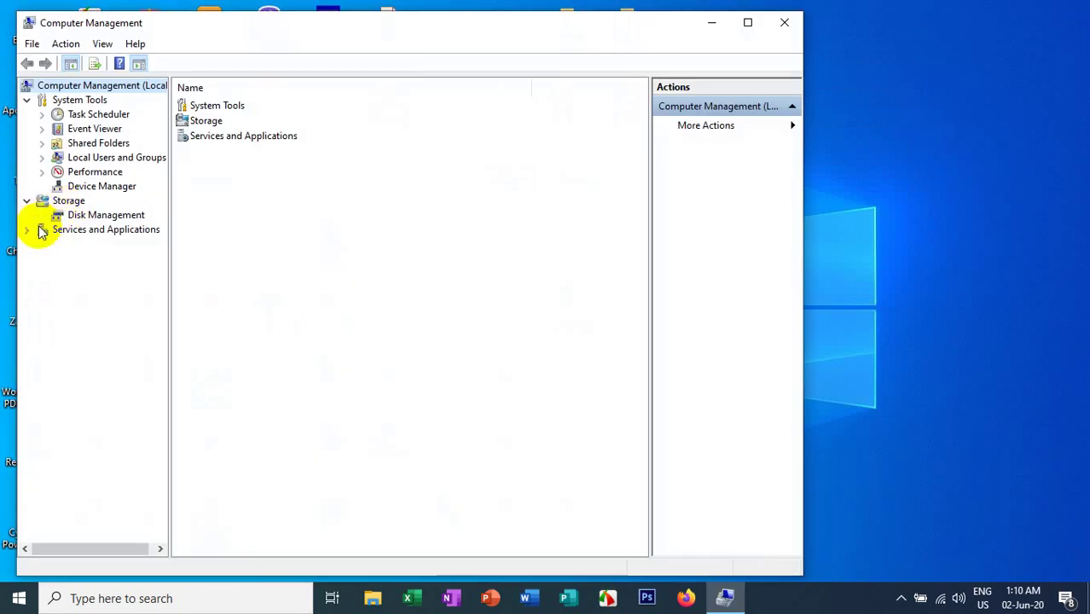
click(104, 217)
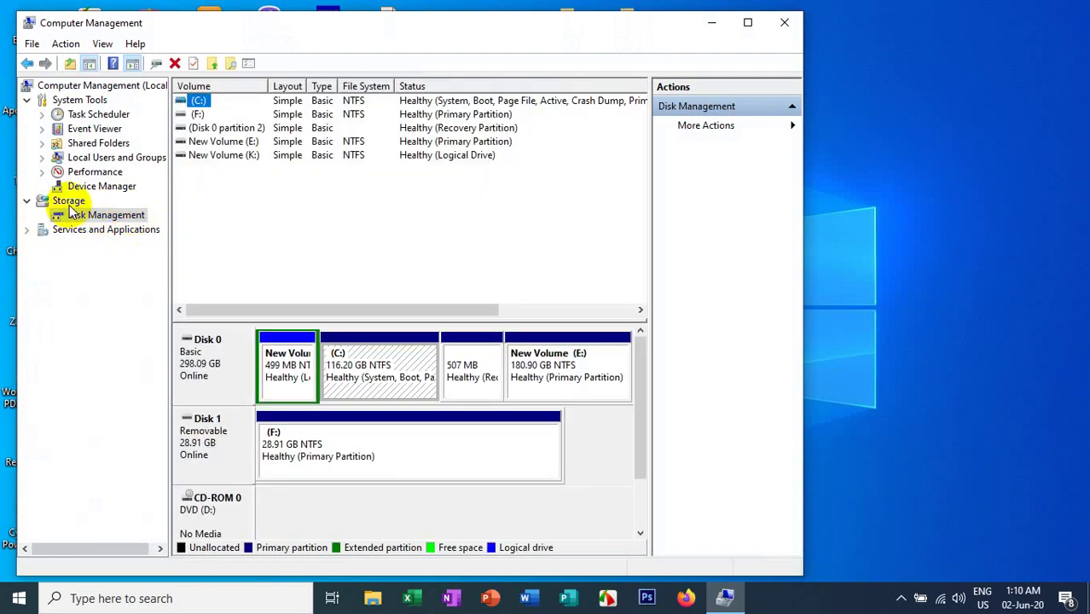
drag(275, 29, 521, 16)
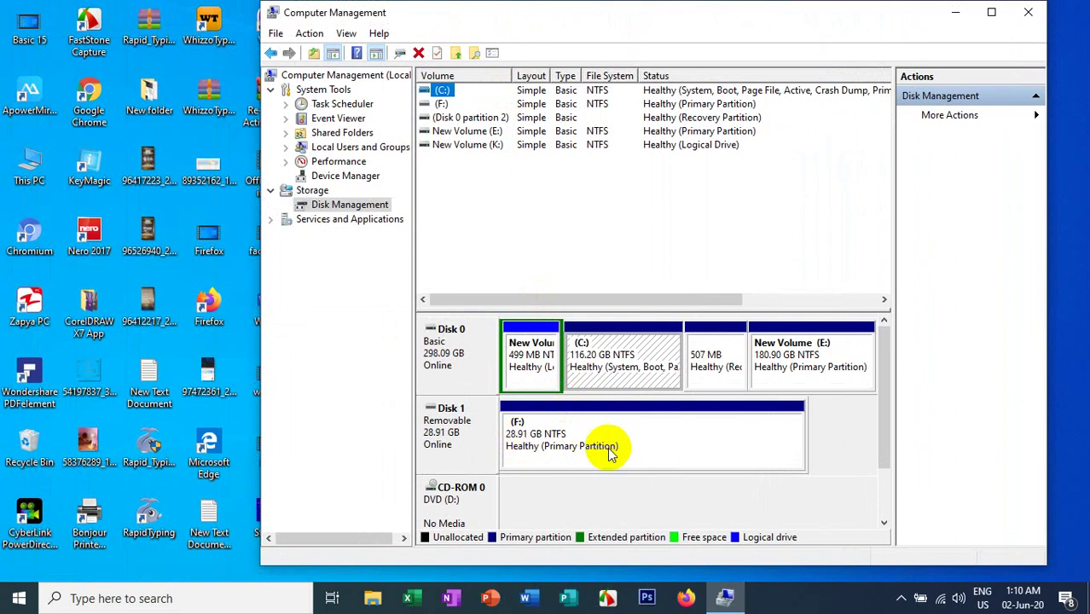
click(529, 452)
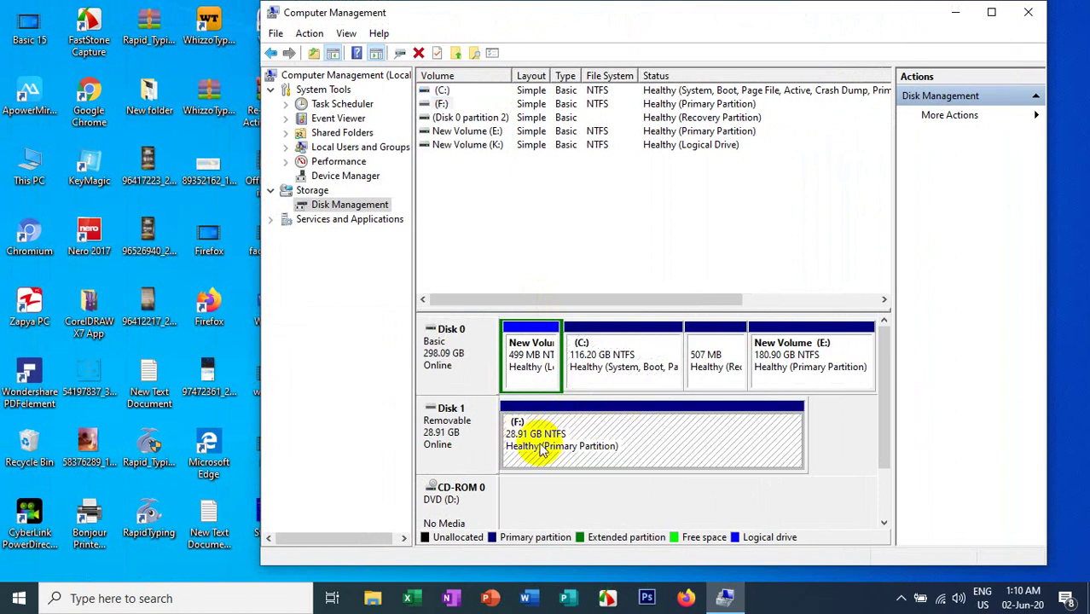
- Check USB Drive (F:) in This PC against the selected partition, and close This PC
click(41, 175)
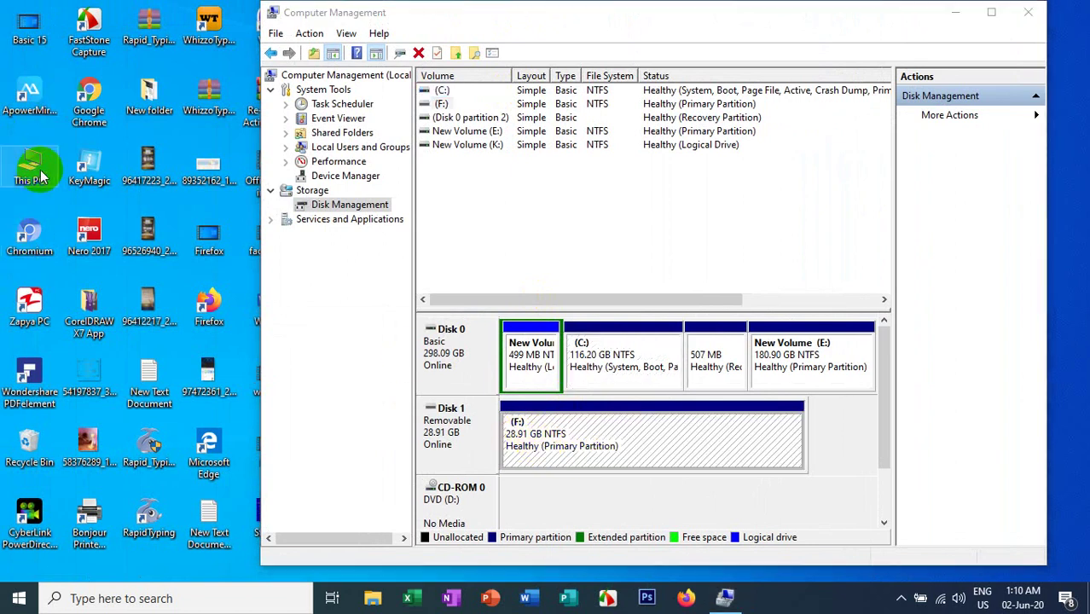
double_click(41, 175)
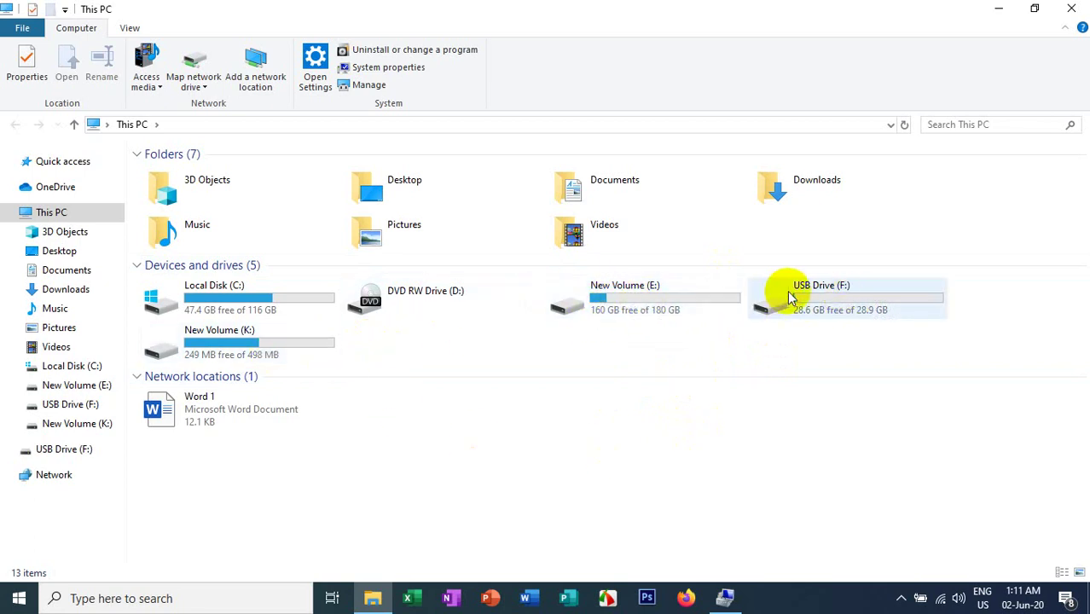
click(817, 299)
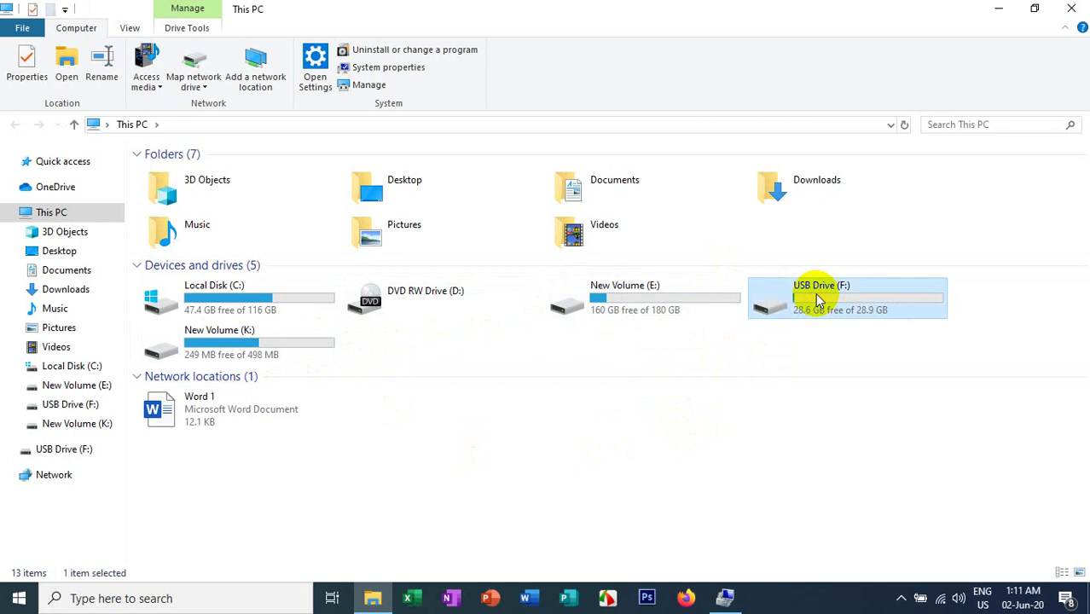
click(1072, 8)
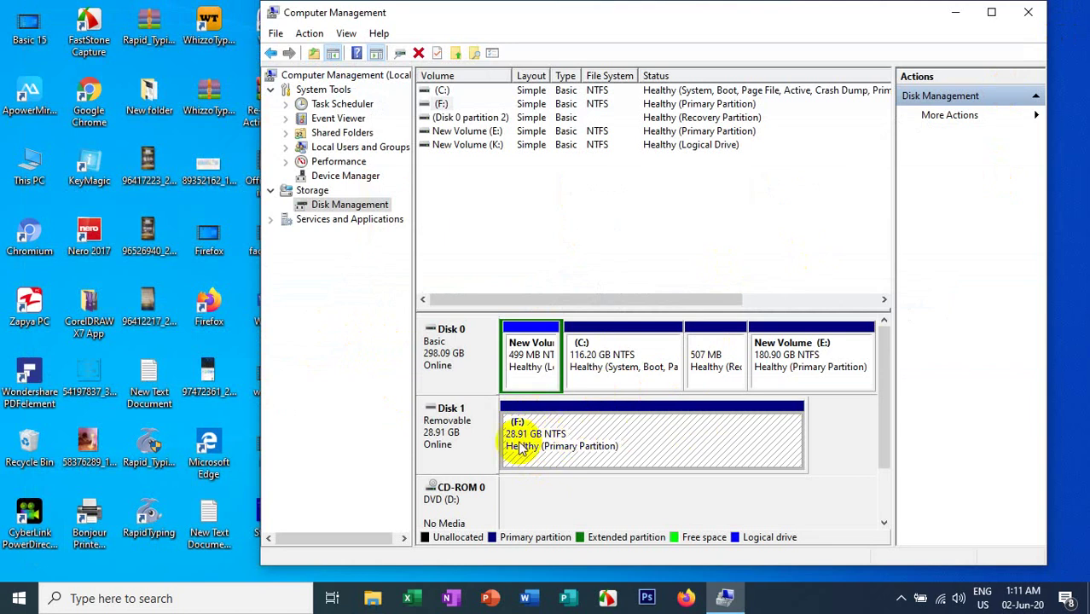
- Quick format partition F: on Disk 1 as NTFS with the label New Volume and default allocation unit size, accepting the data erasure
right_click(597, 444)
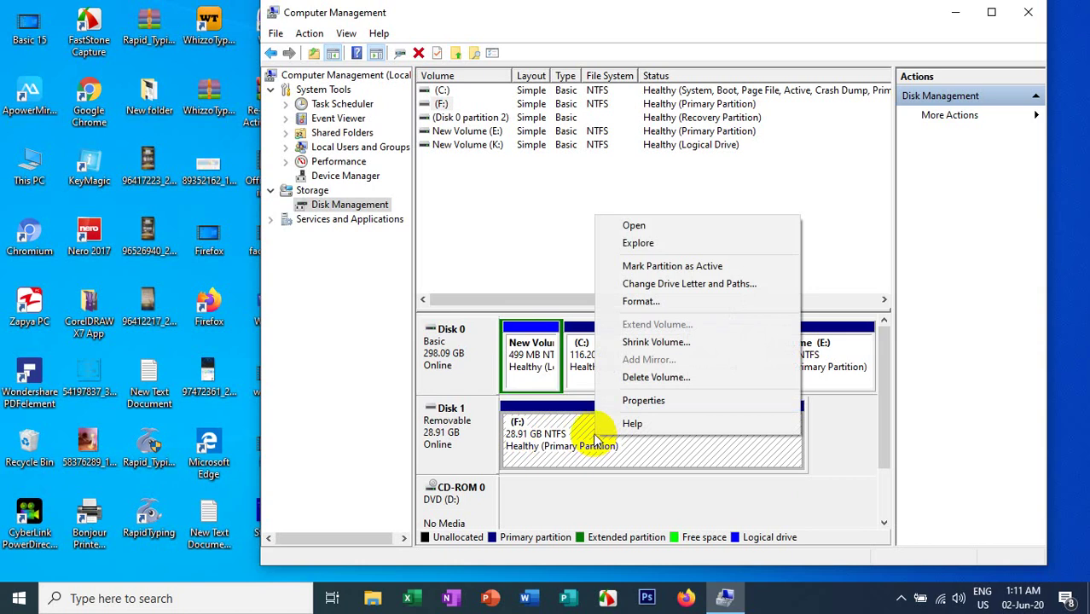
click(639, 301)
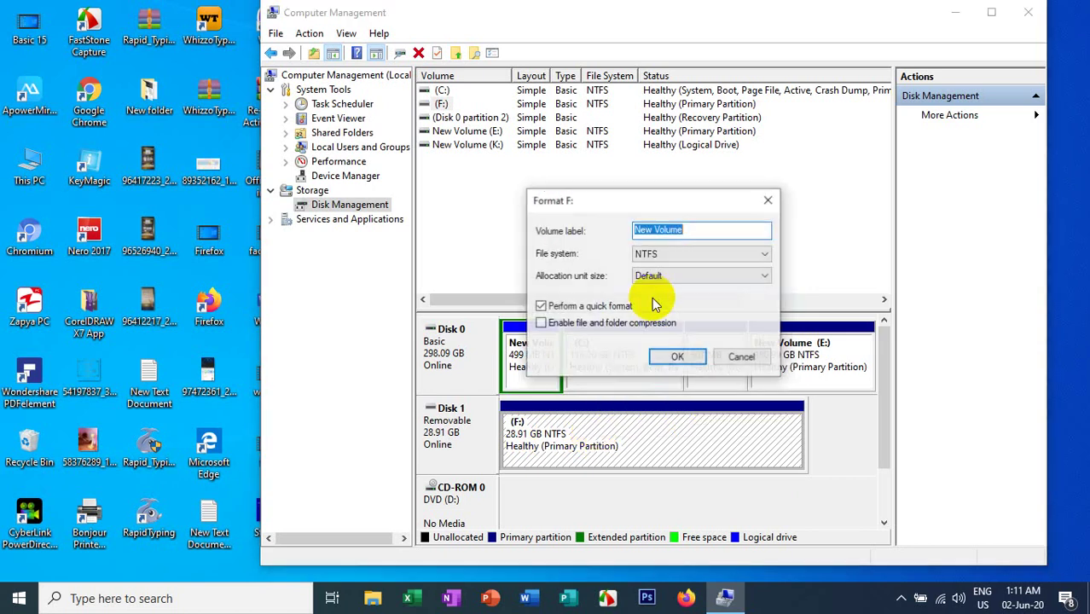
click(675, 358)
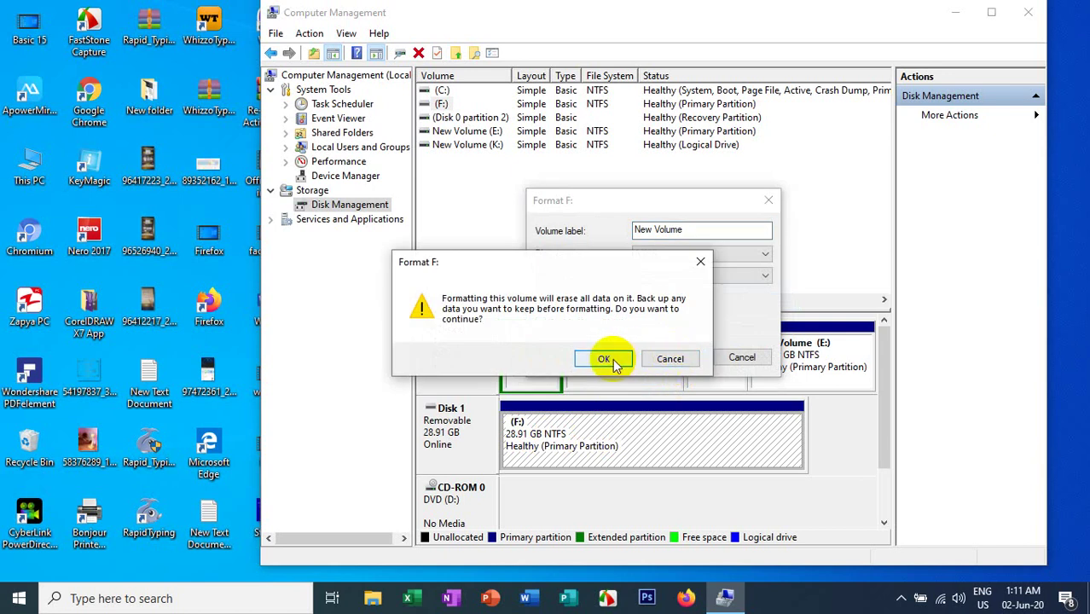
click(602, 359)
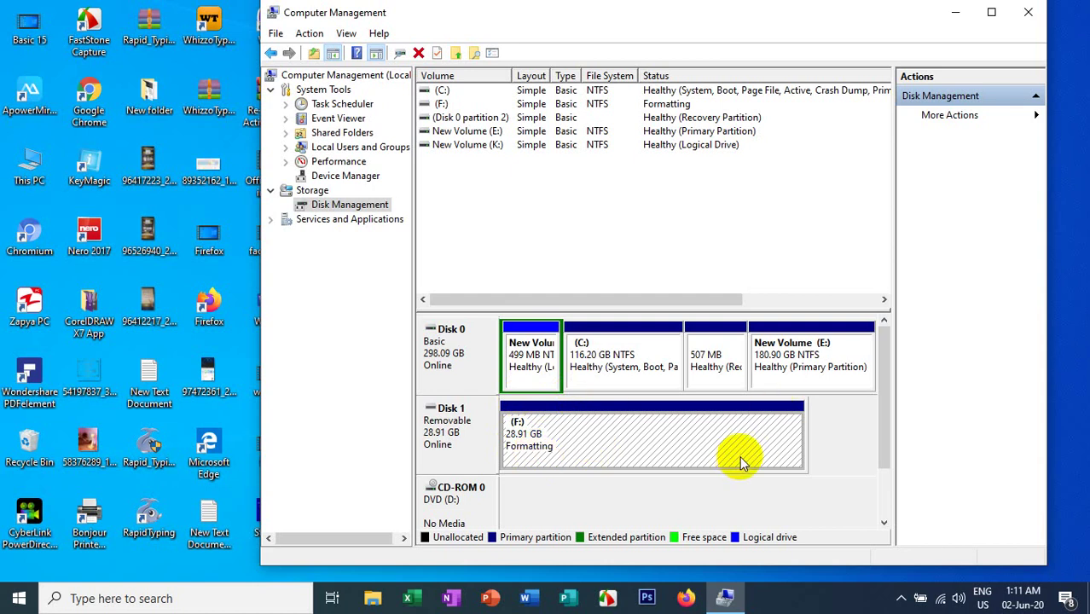
right_click(1076, 41)
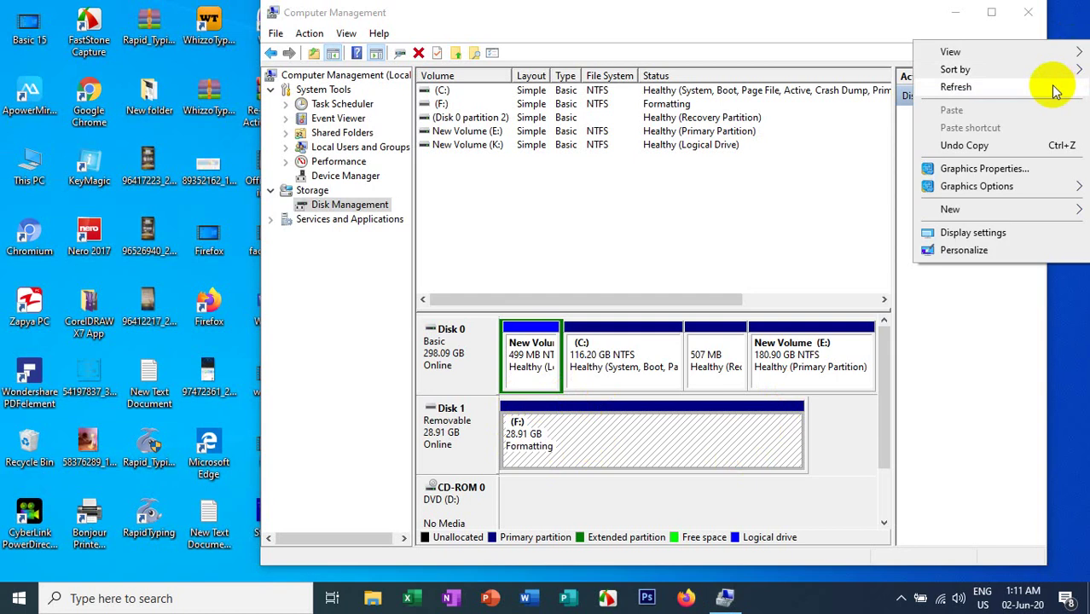
click(1052, 87)
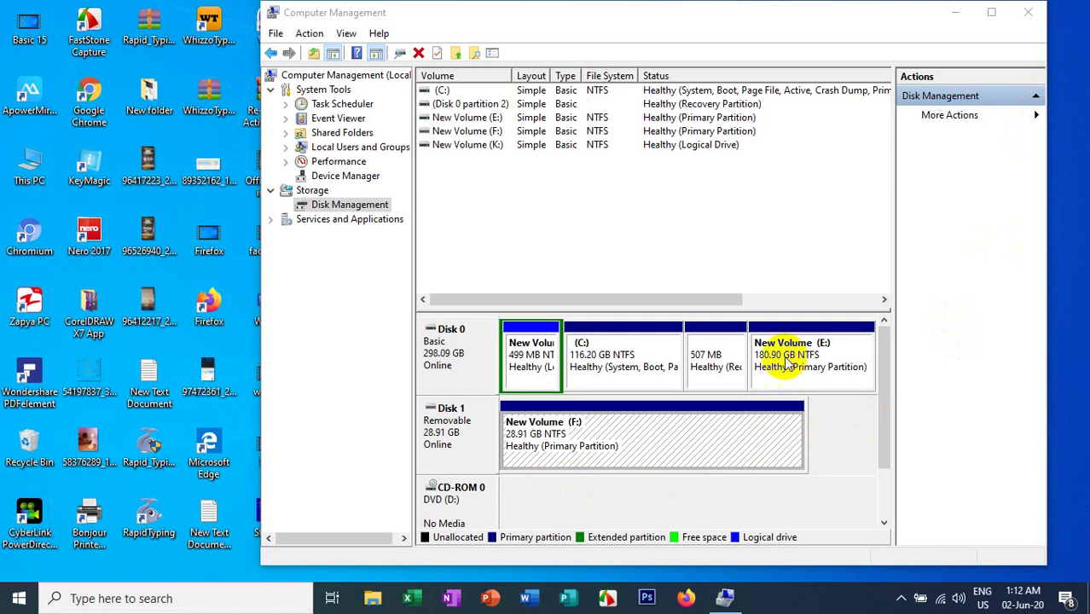
- Open This PC, check the contents of the formatted New Volume (F:) drive, and close the File Explorer window
drag(793, 17, 716, 20)
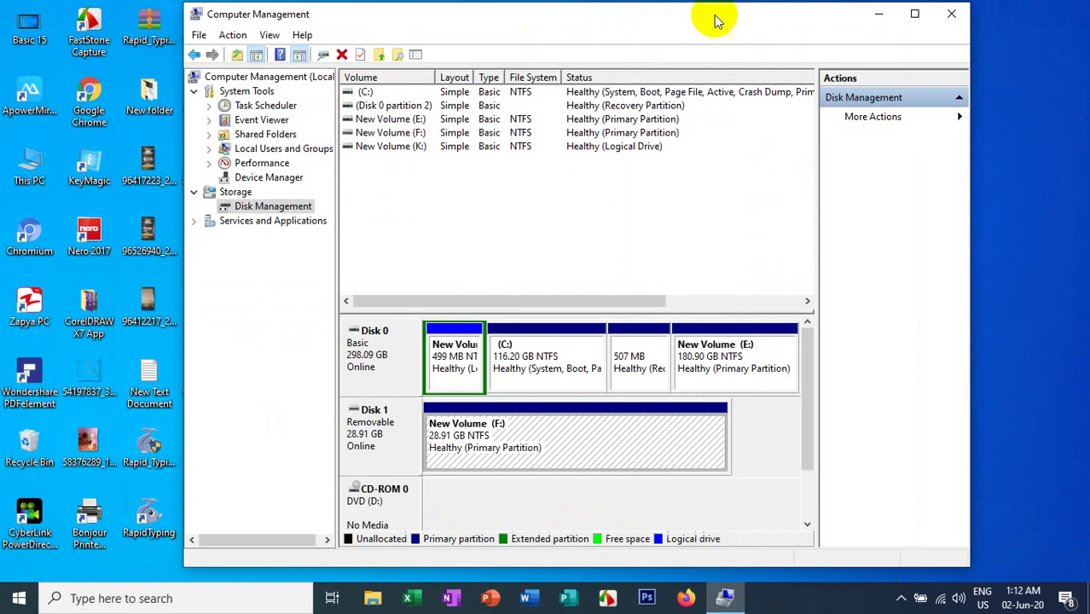
click(30, 174)
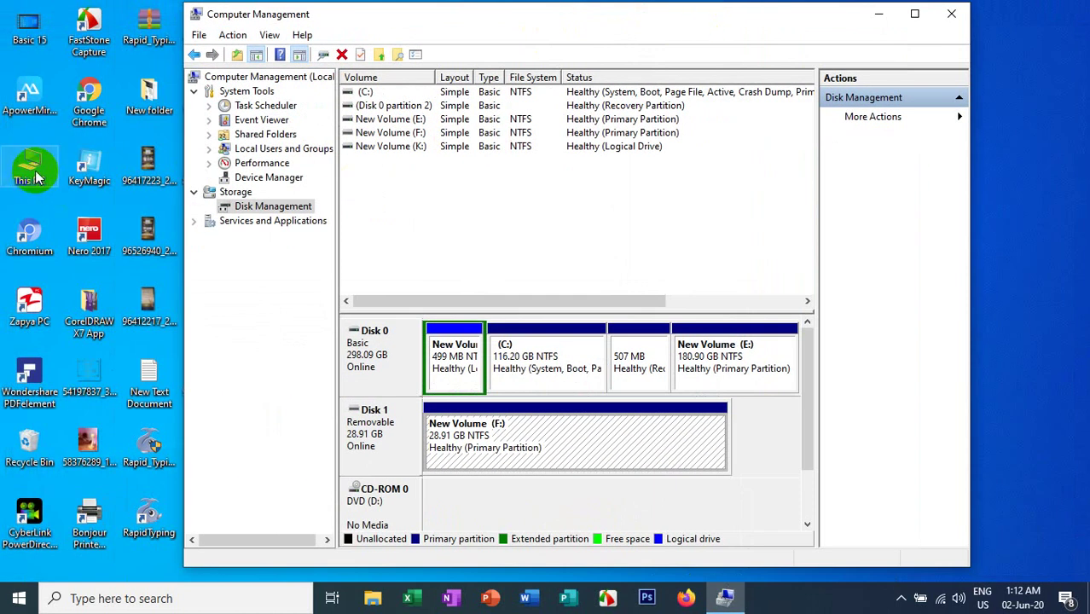
double_click(31, 177)
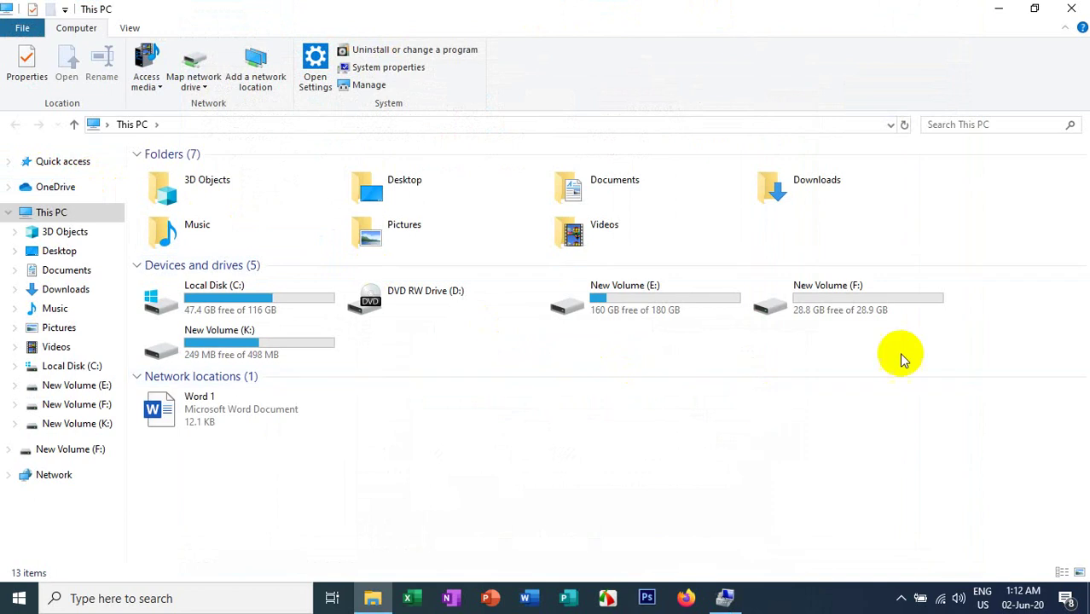
double_click(826, 300)
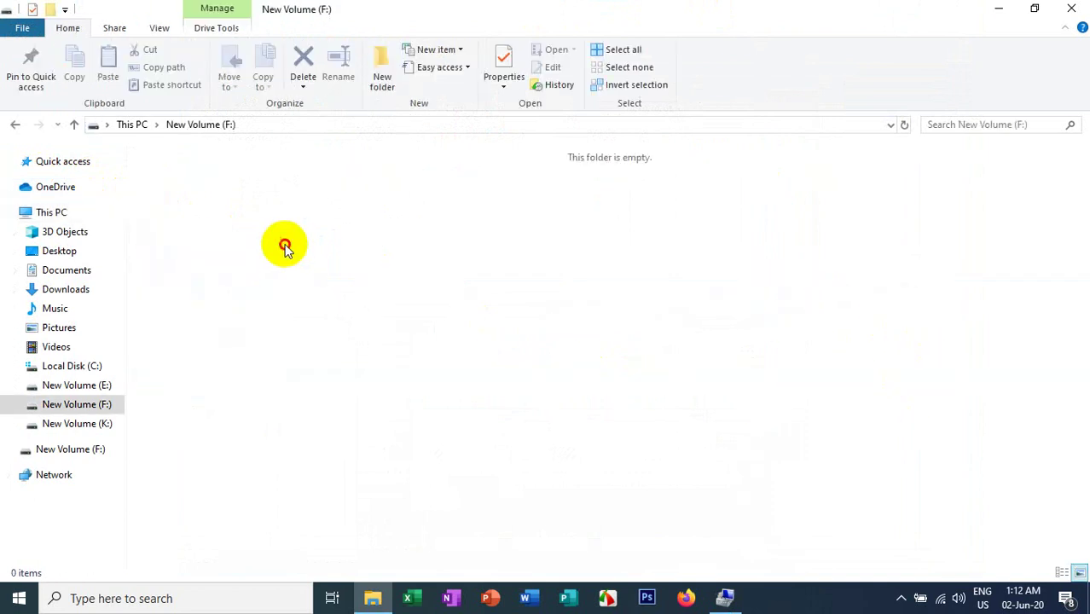
click(15, 125)
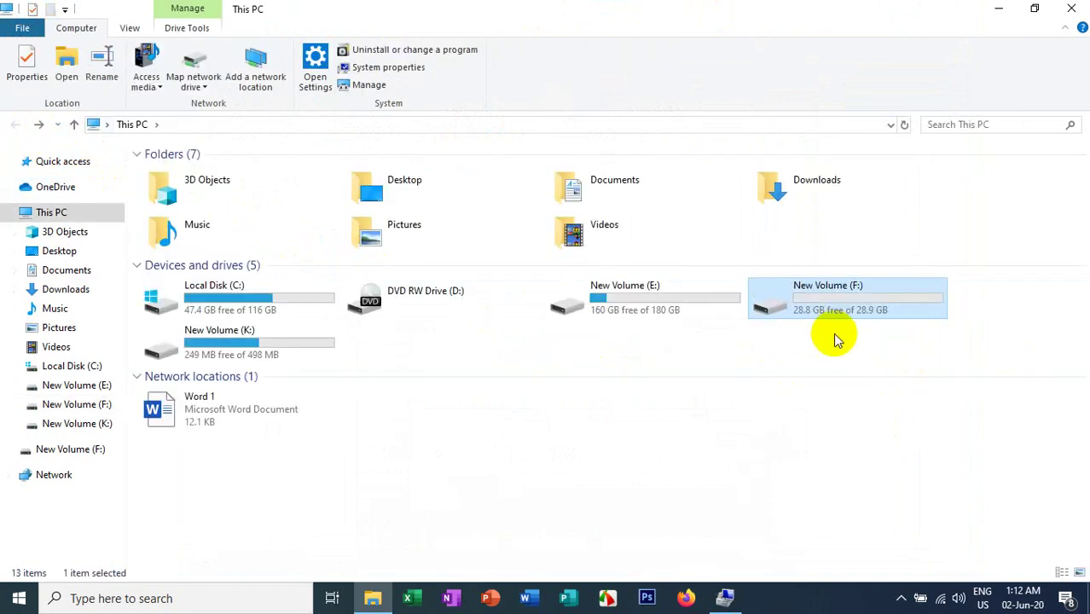
right_click(827, 290)
key(Escape)
click(1071, 9)
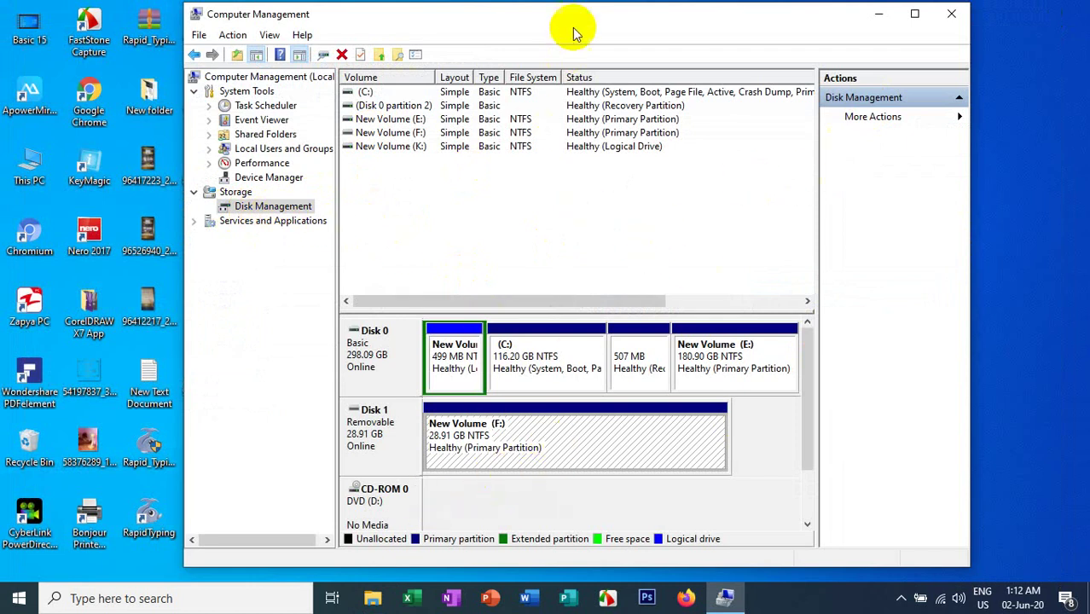
- Close Computer Management and refresh the desktop
drag(584, 19, 483, 17)
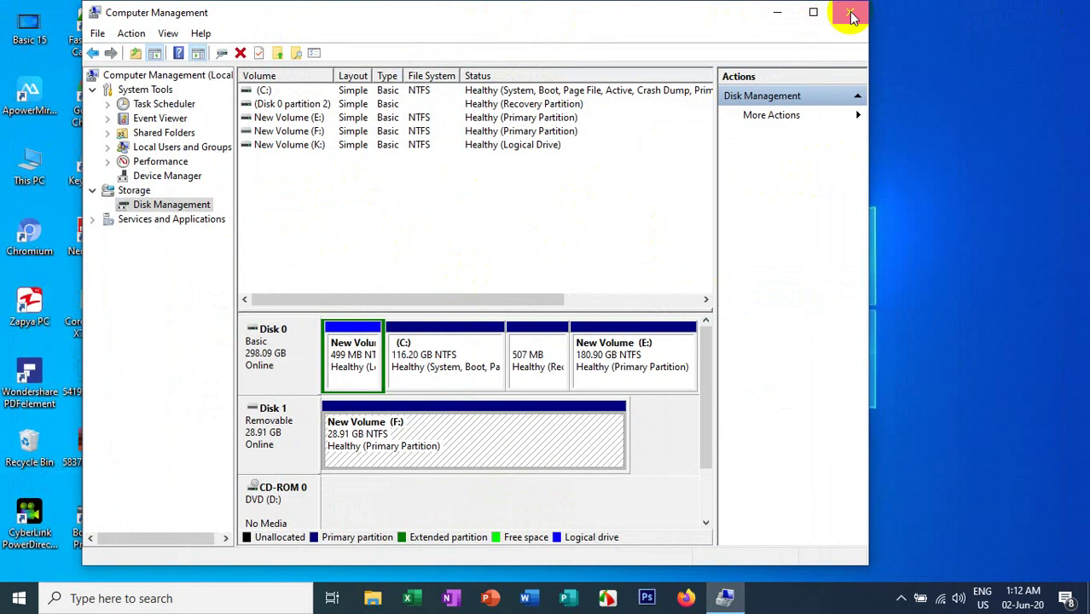
click(852, 16)
right_click(746, 13)
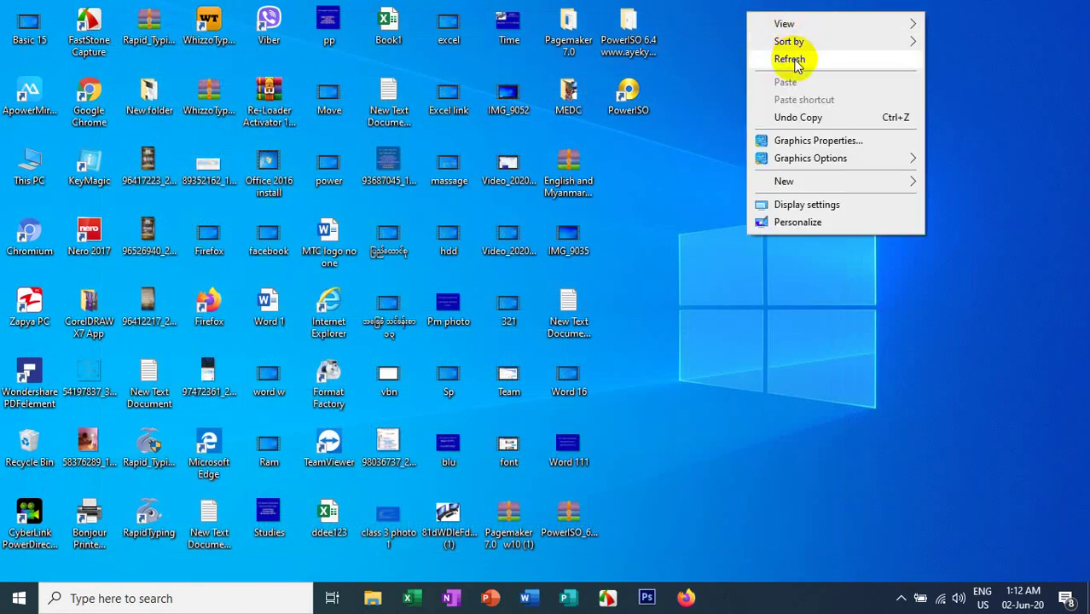
click(792, 60)
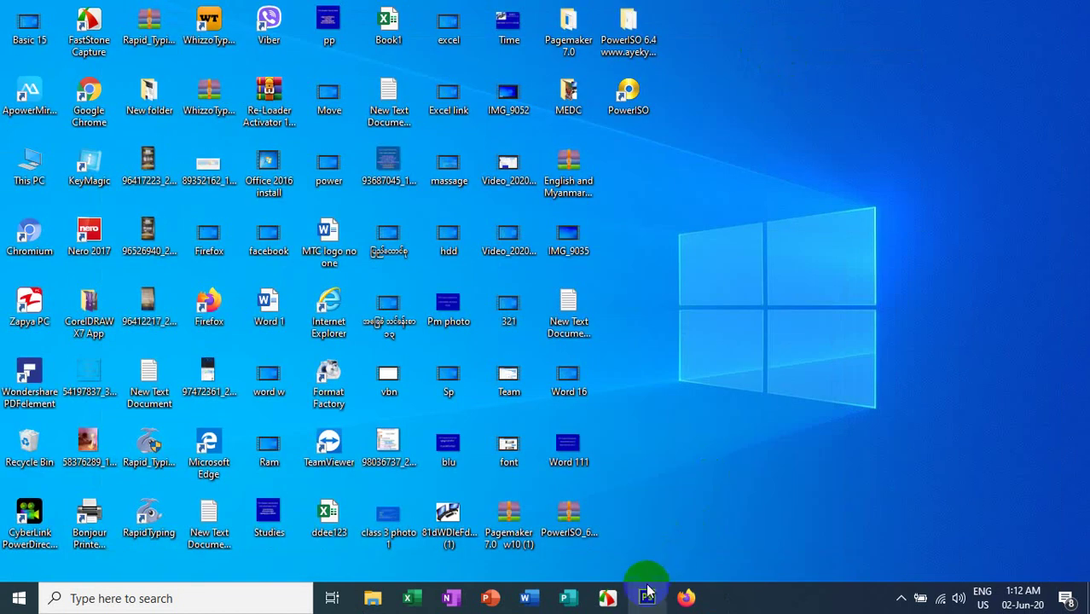